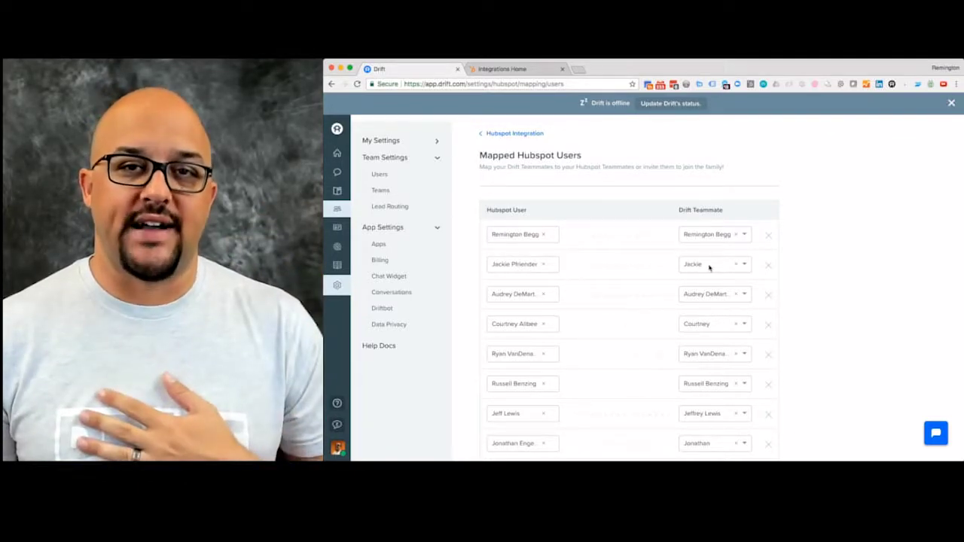
Step: Review the full list of HubSpot users mapped to Drift teammates
scroll(506, 349, down, 3)
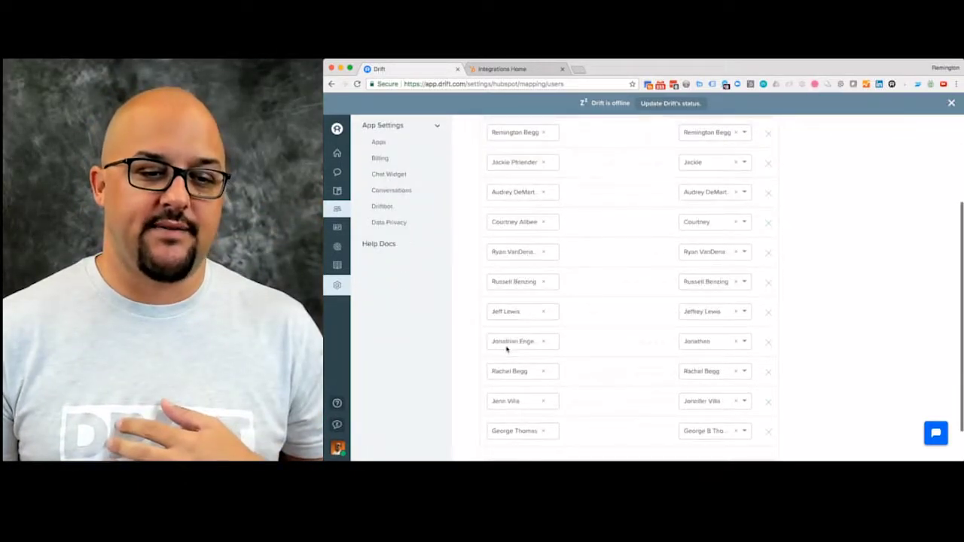
scroll(506, 348, down, 1)
scroll(506, 348, up, 3)
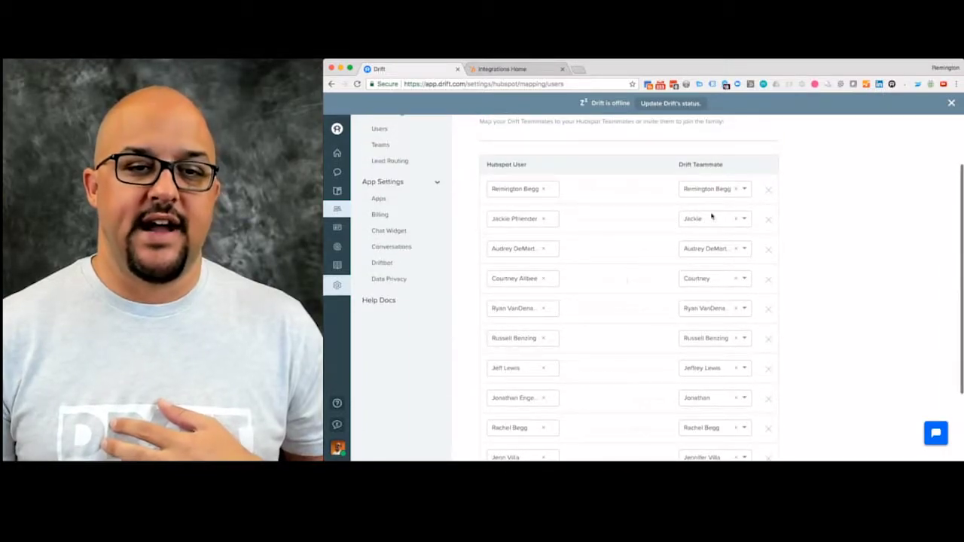
scroll(703, 393, down, 2)
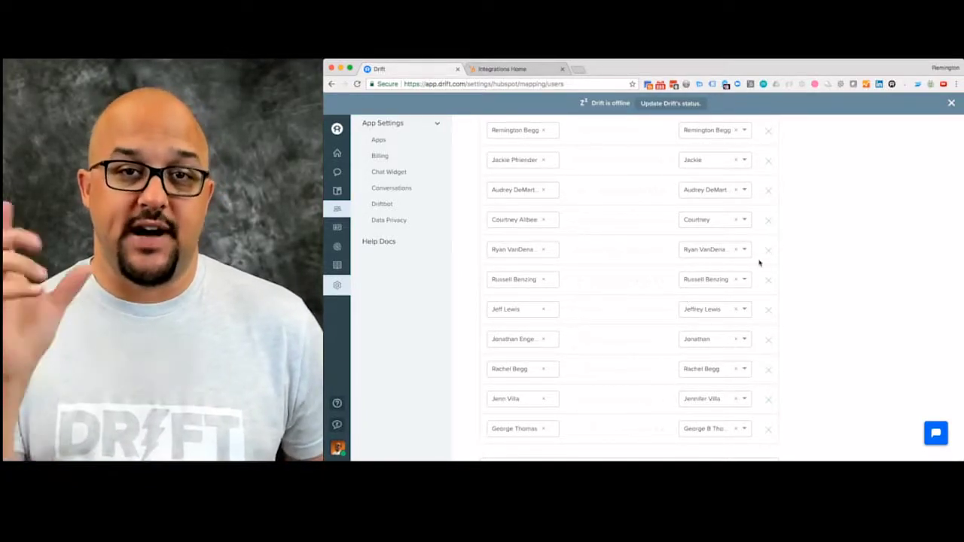
scroll(631, 328, down, 1)
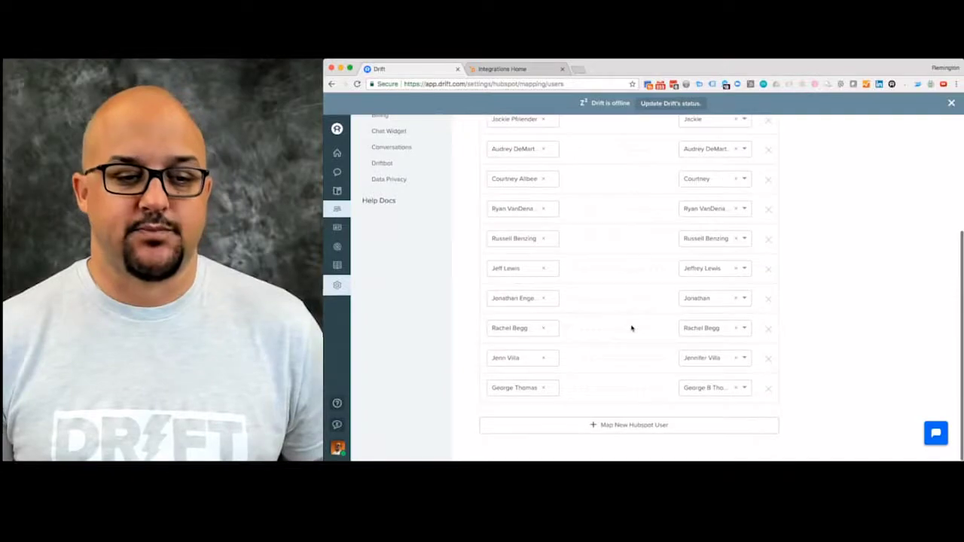
scroll(631, 328, up, 5)
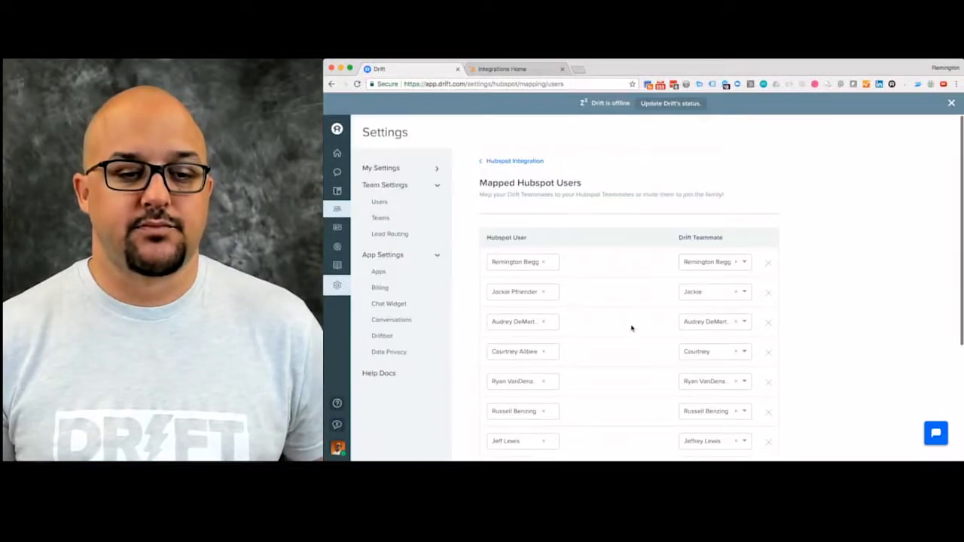
Step: Go to the HubSpot integration's mapped attributes and review the existing field mappings
click(515, 162)
click(525, 318)
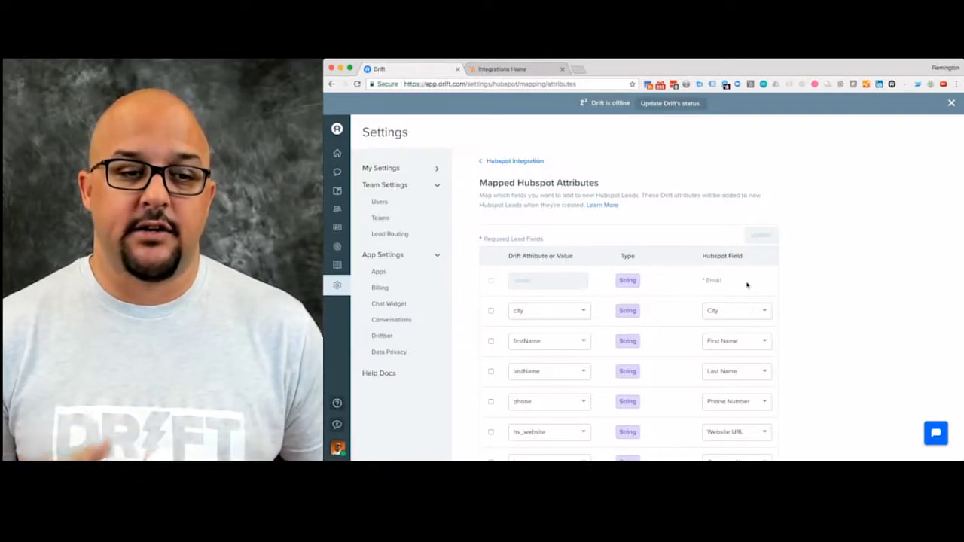
scroll(660, 358, down, 3)
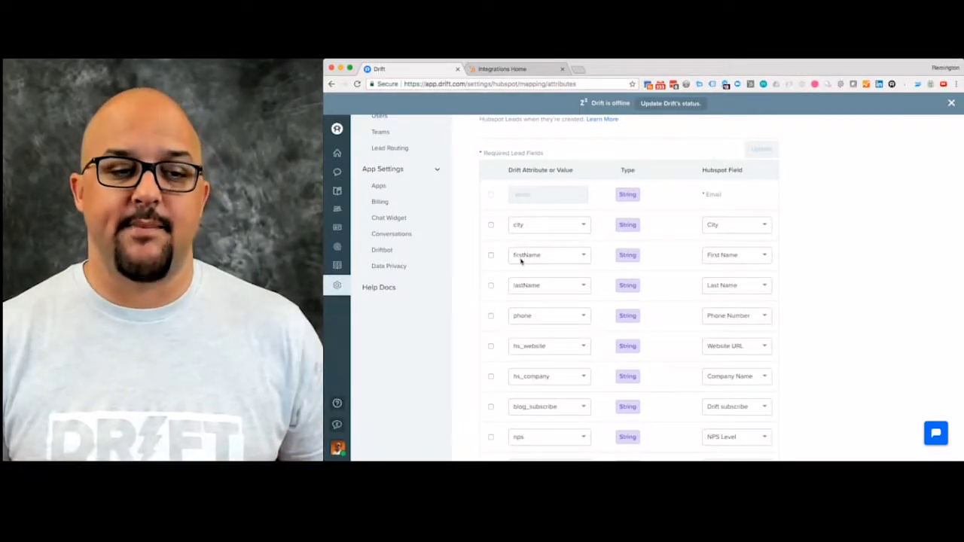
scroll(553, 332, down, 2)
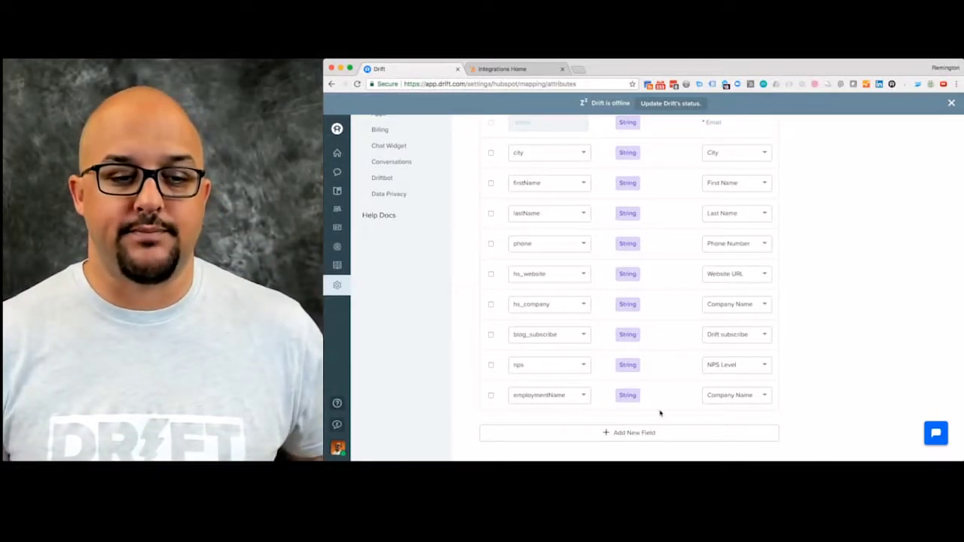
Step: Add a new field mapping row and choose project_description as its Drift attribute
scroll(660, 412, down, 1)
click(634, 425)
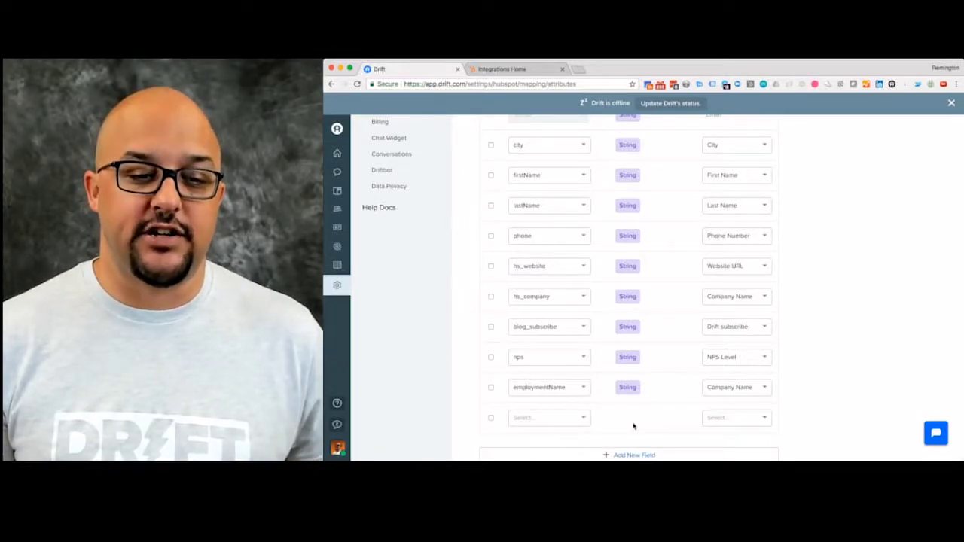
scroll(634, 419, down, 2)
click(572, 386)
scroll(565, 433, down, 5)
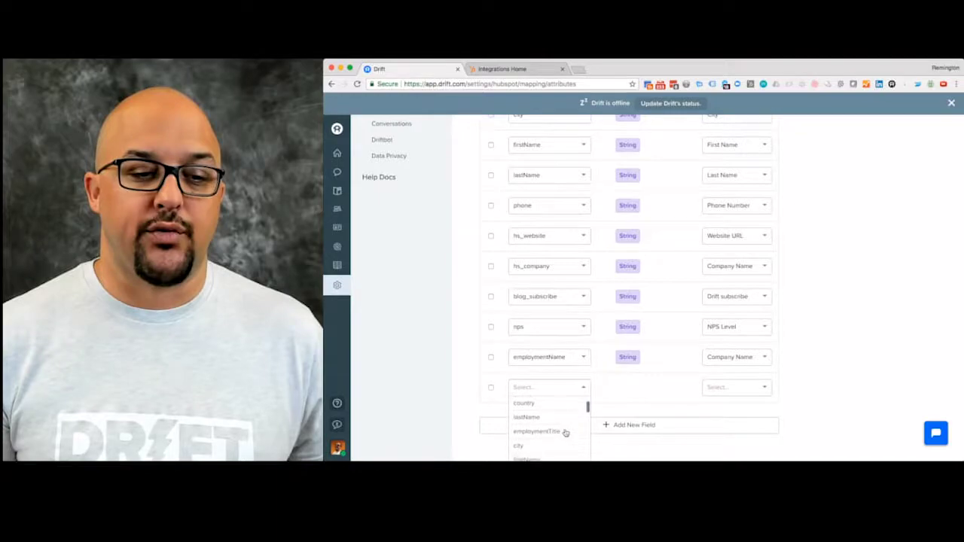
scroll(565, 433, down, 5)
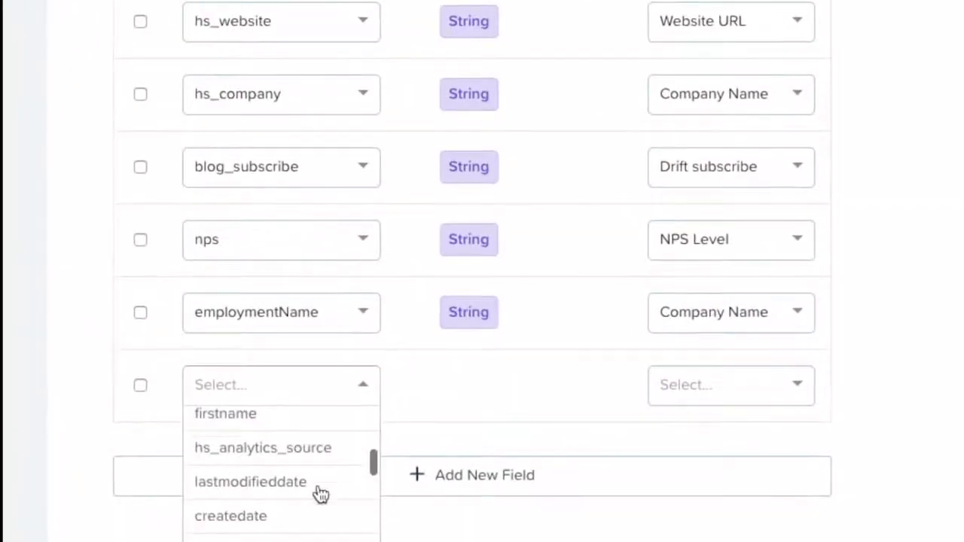
scroll(320, 493, down, 5)
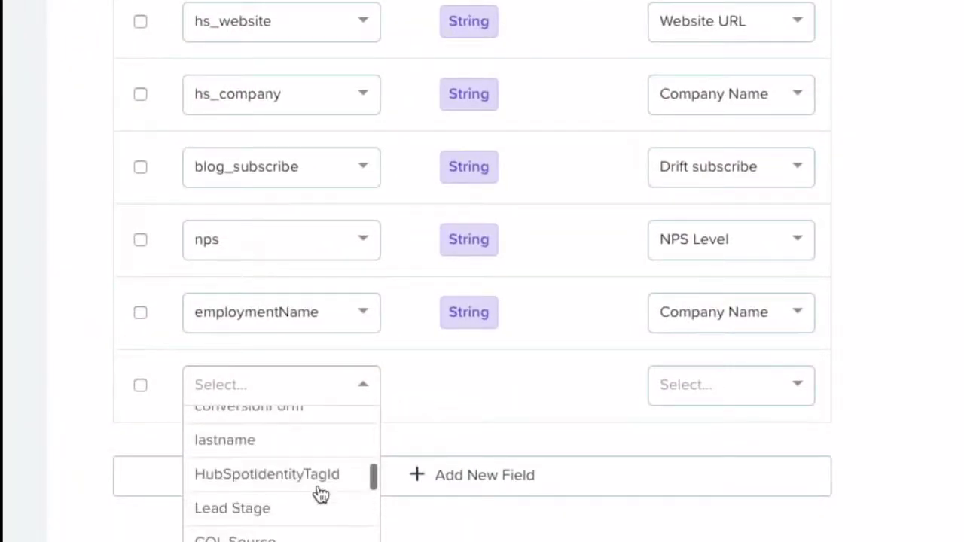
scroll(321, 494, up, 2)
scroll(321, 493, up, 2)
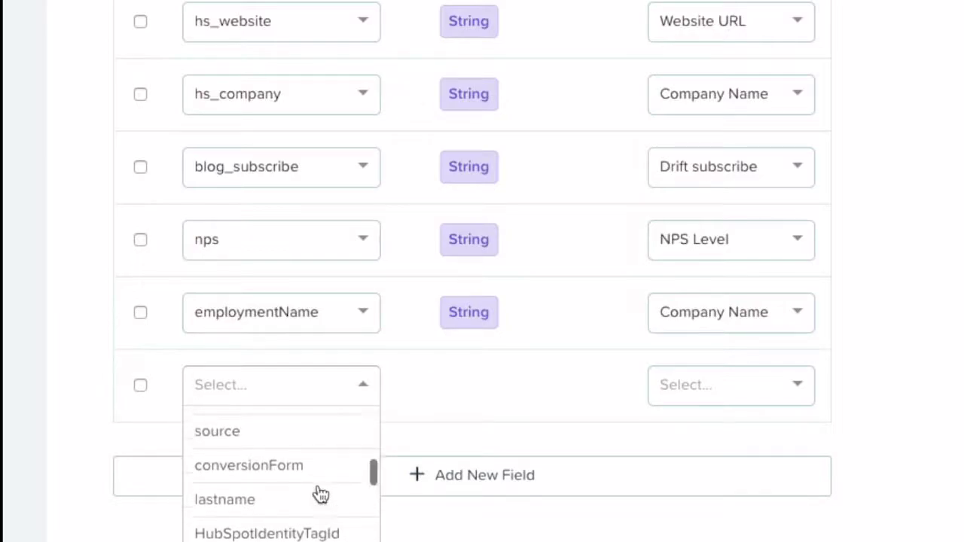
scroll(301, 489, down, 4)
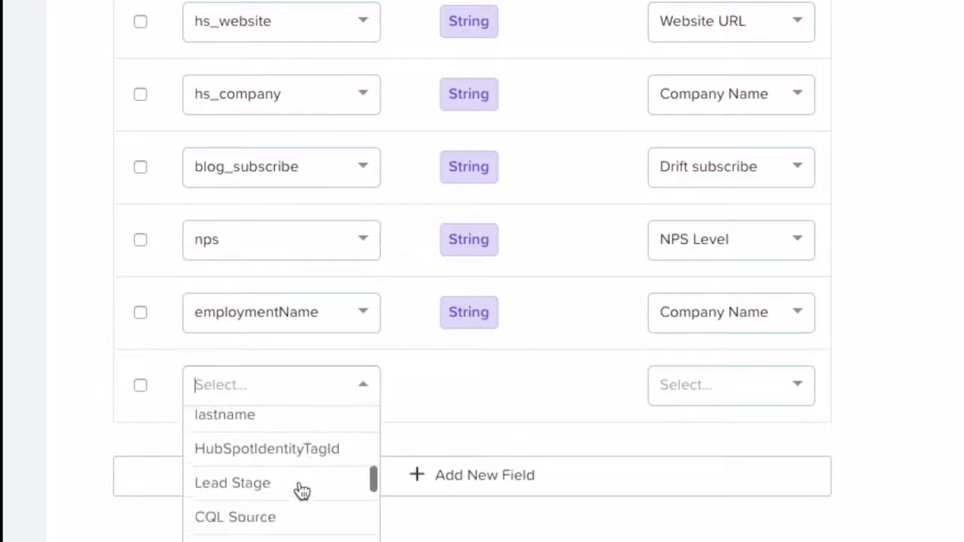
scroll(301, 490, down, 2)
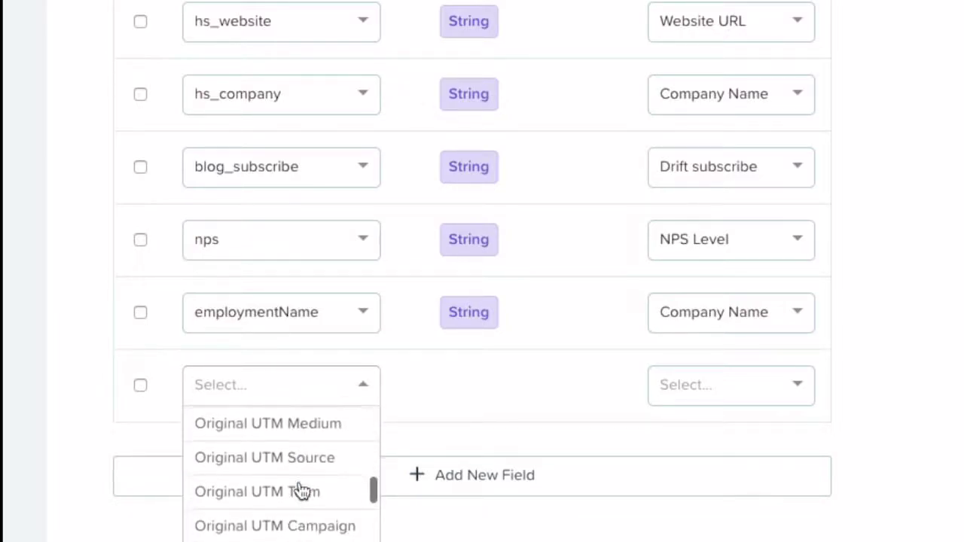
scroll(298, 529, down, 5)
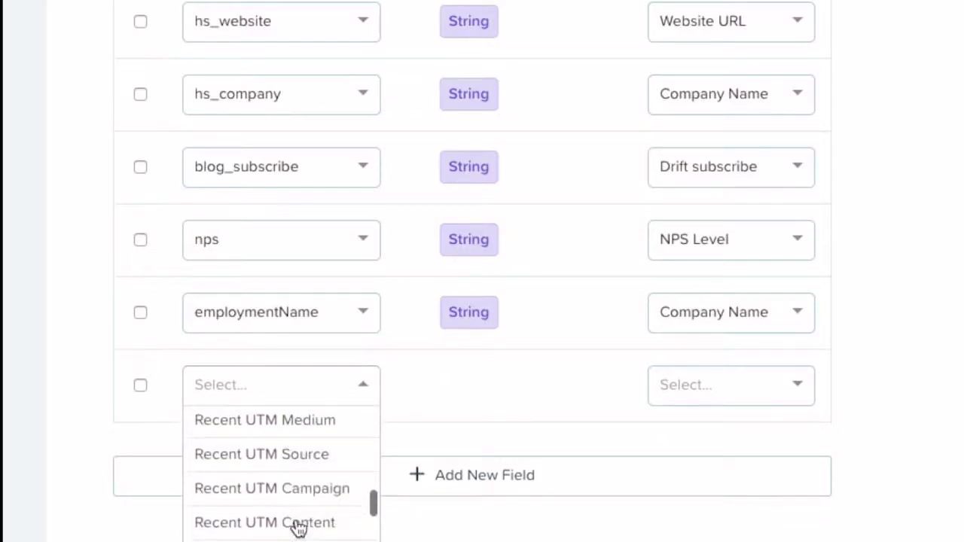
scroll(299, 529, down, 5)
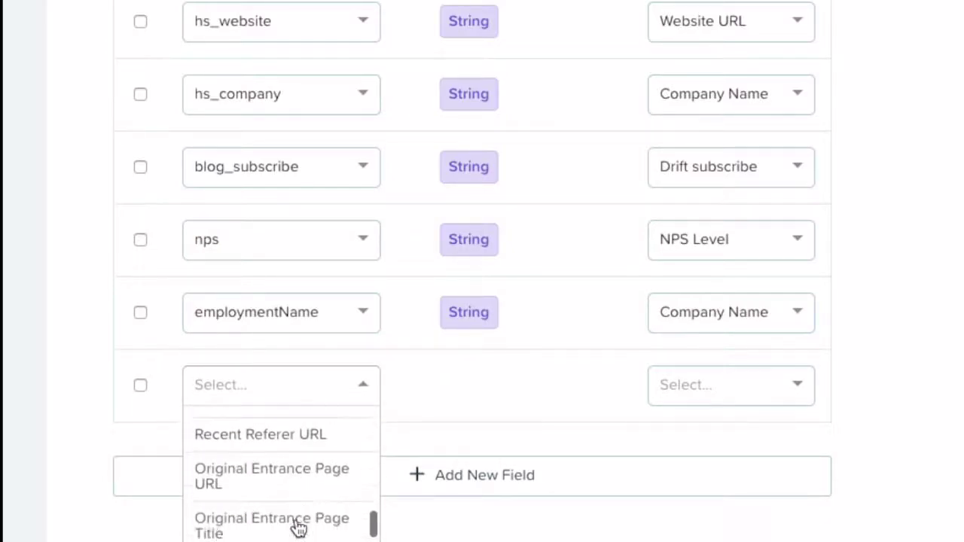
scroll(298, 529, down, 4)
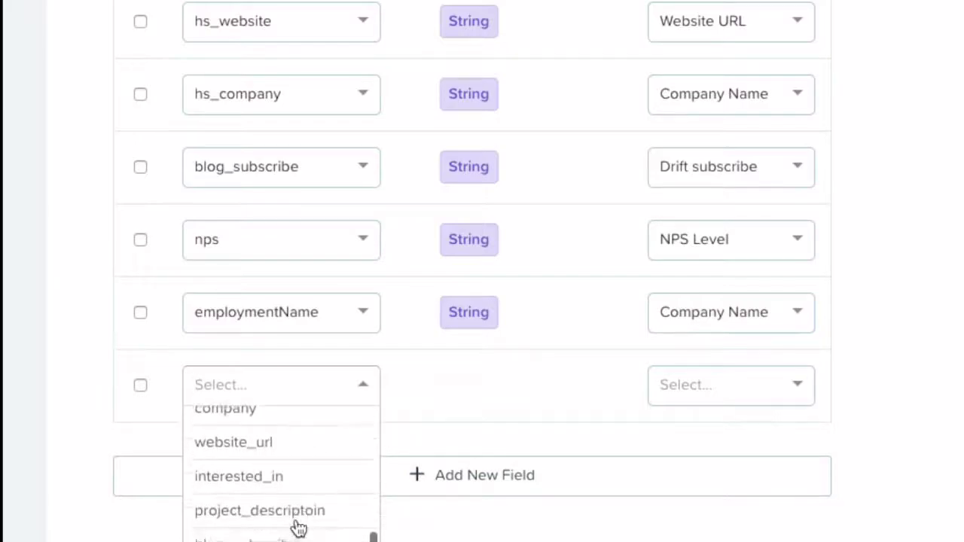
scroll(298, 529, down, 3)
scroll(298, 529, up, 3)
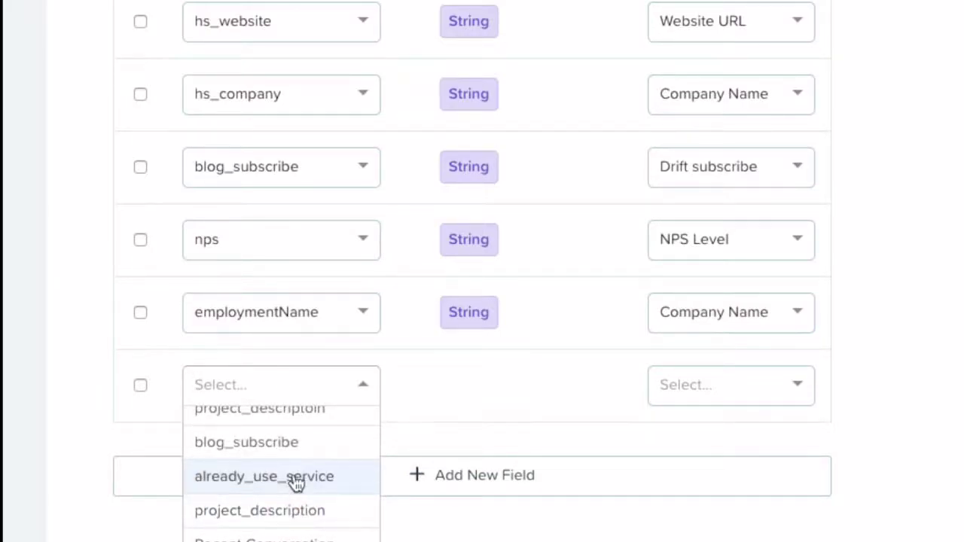
click(254, 512)
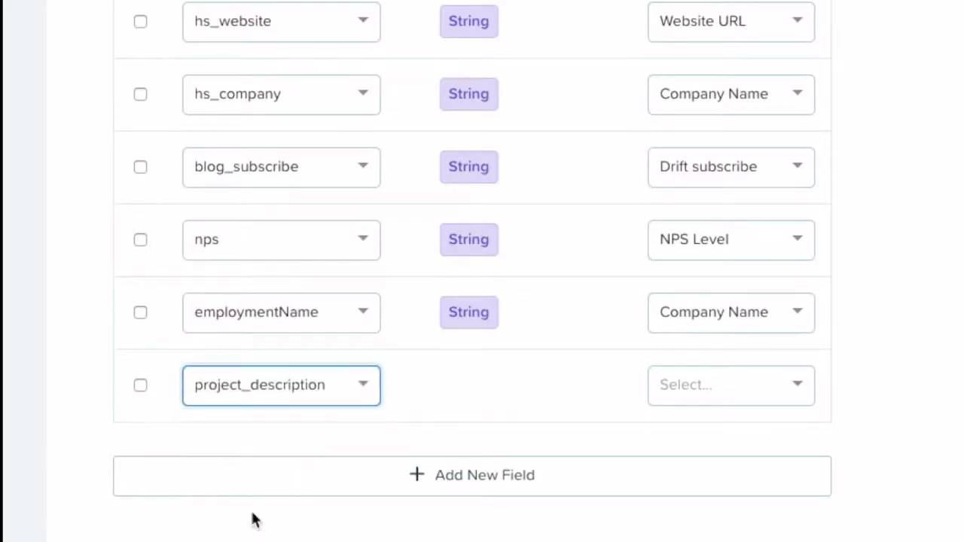
Step: Map the project_description attribute to the HubSpot field about_your_project and save the updated attribute mappings
click(718, 399)
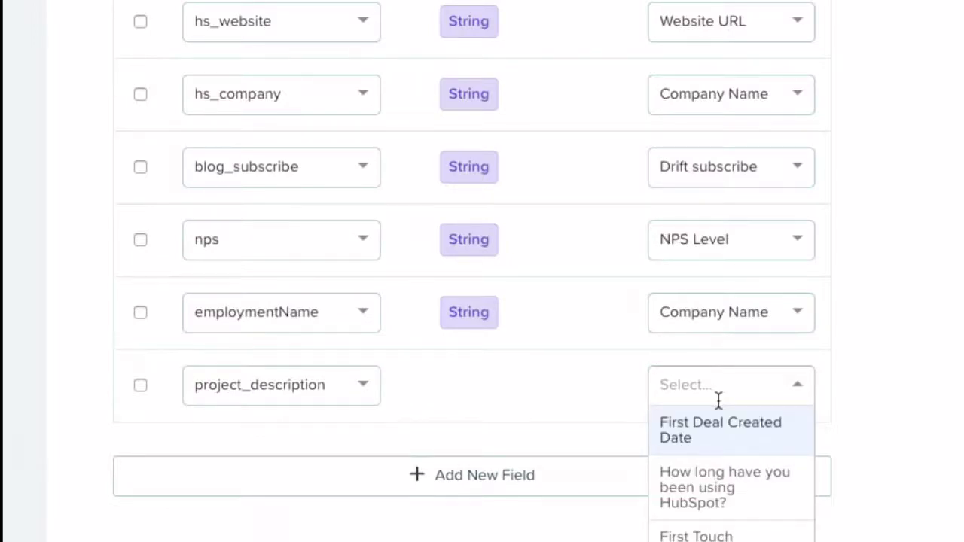
text(pro)
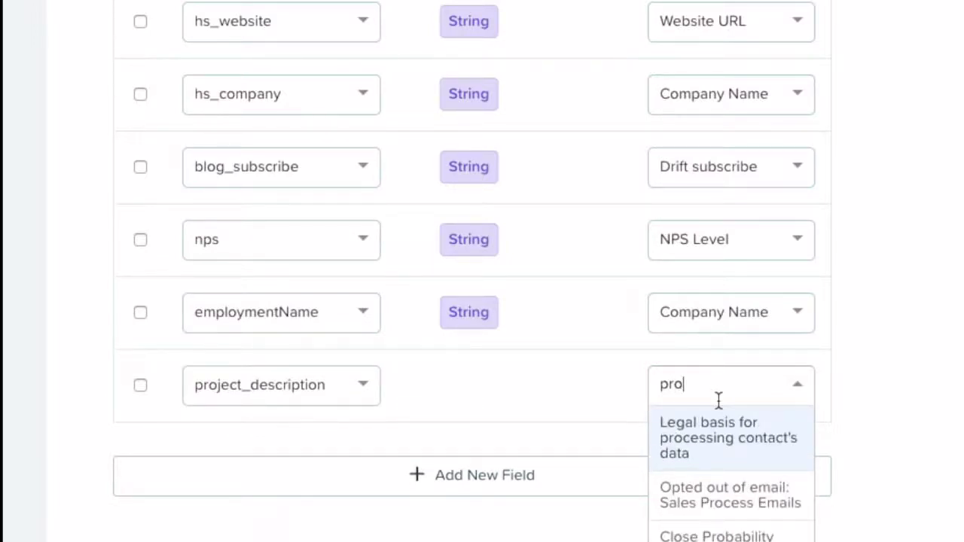
key(ctrl+a)
text(project)
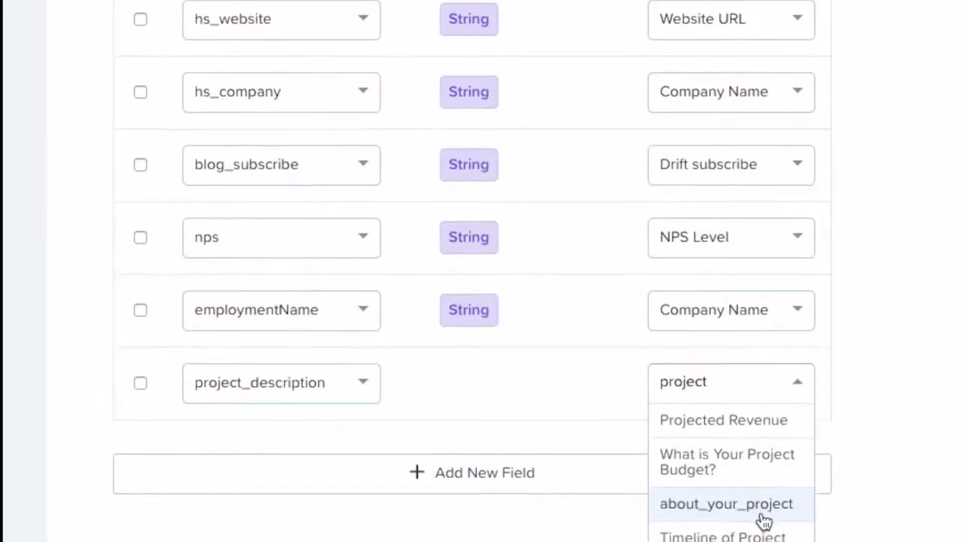
click(752, 517)
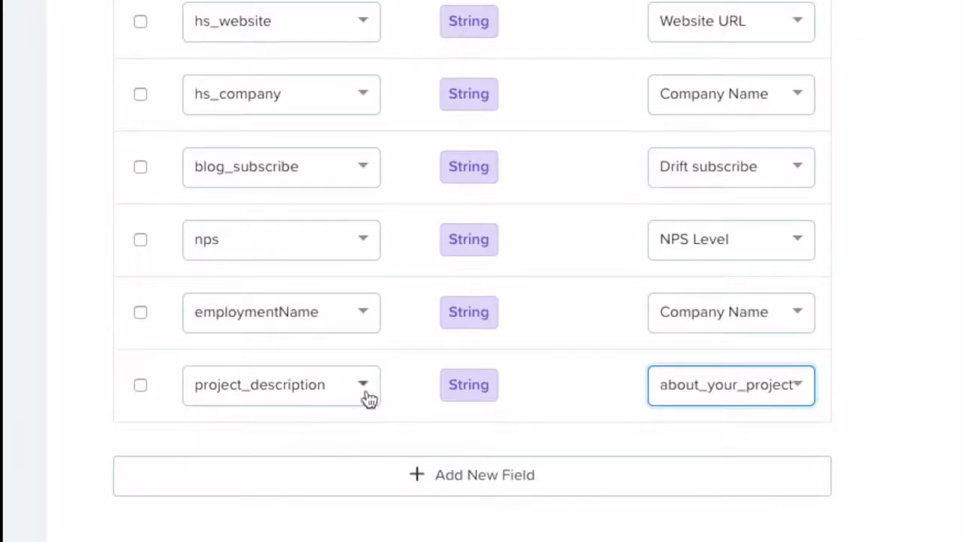
click(863, 387)
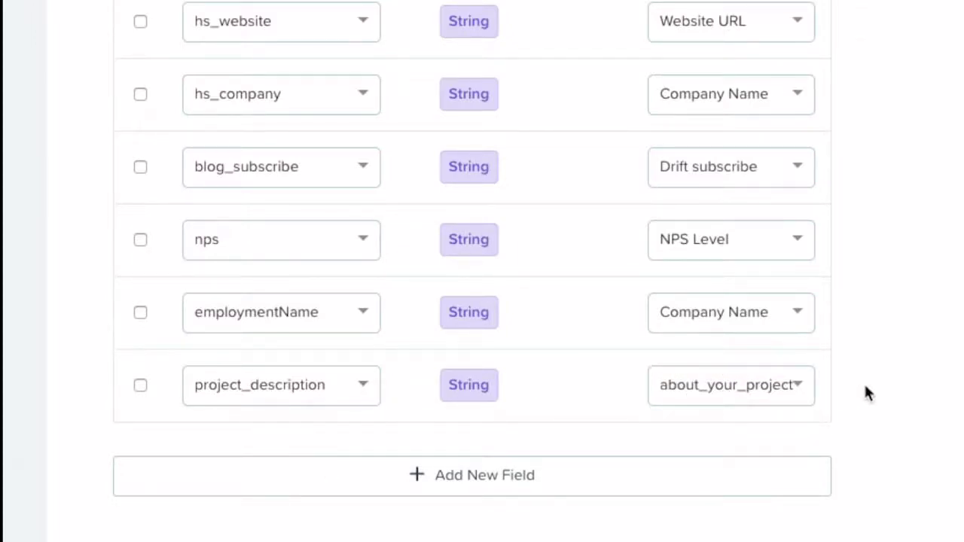
scroll(926, 120, up, 6)
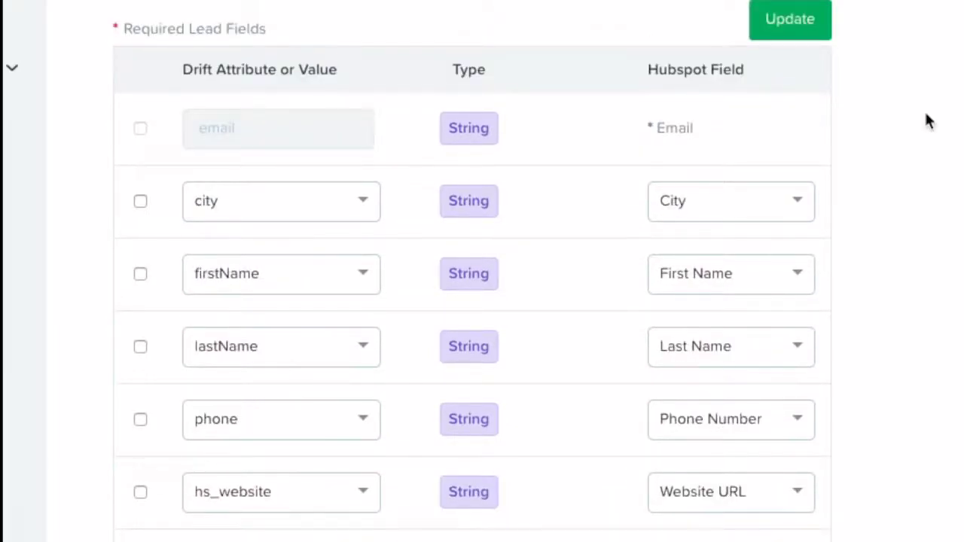
click(796, 27)
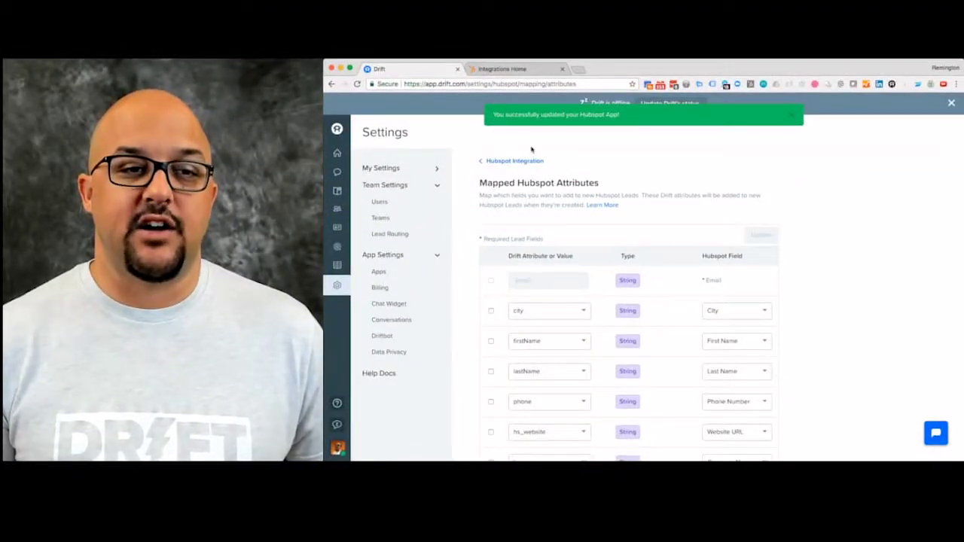
Step: Open the HubSpot integration's event log and show the events of the previous 24 hours
click(521, 161)
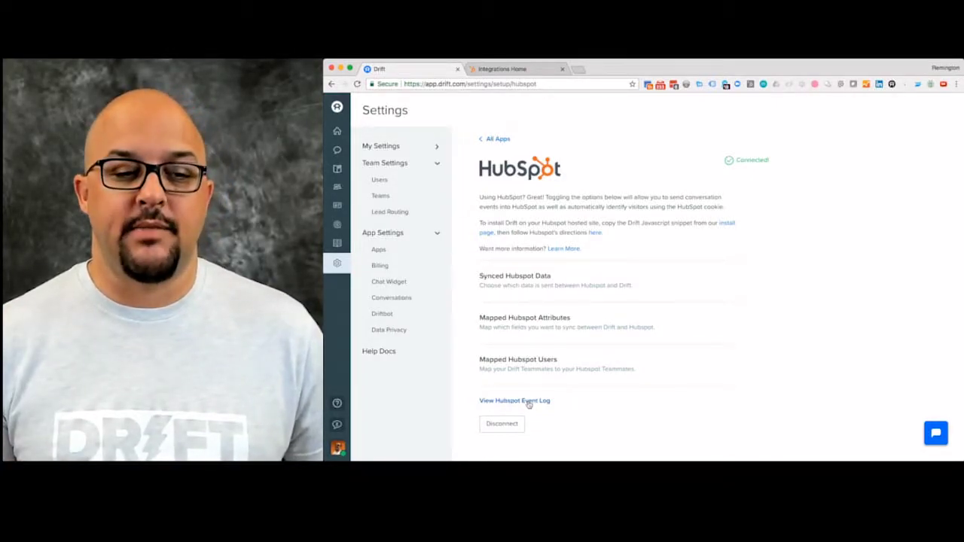
click(530, 401)
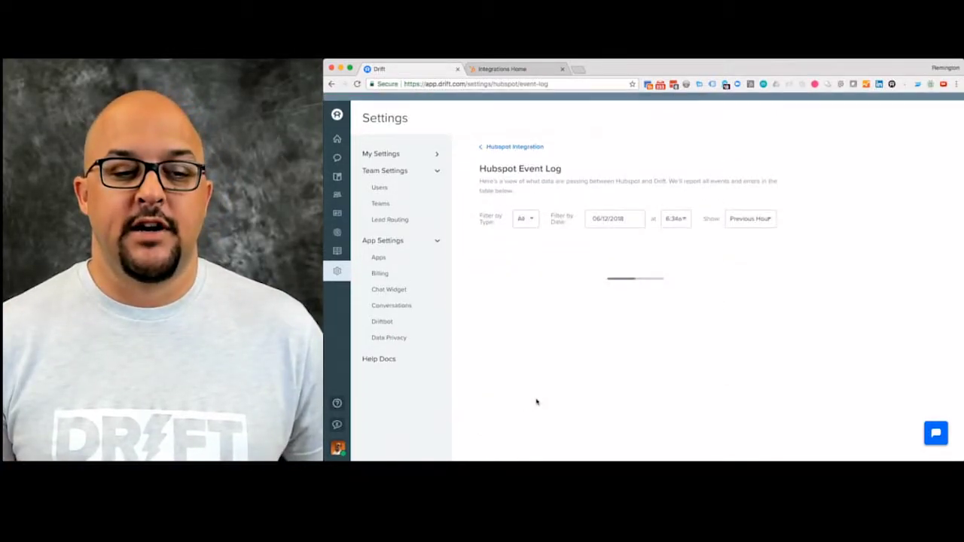
click(745, 234)
click(741, 307)
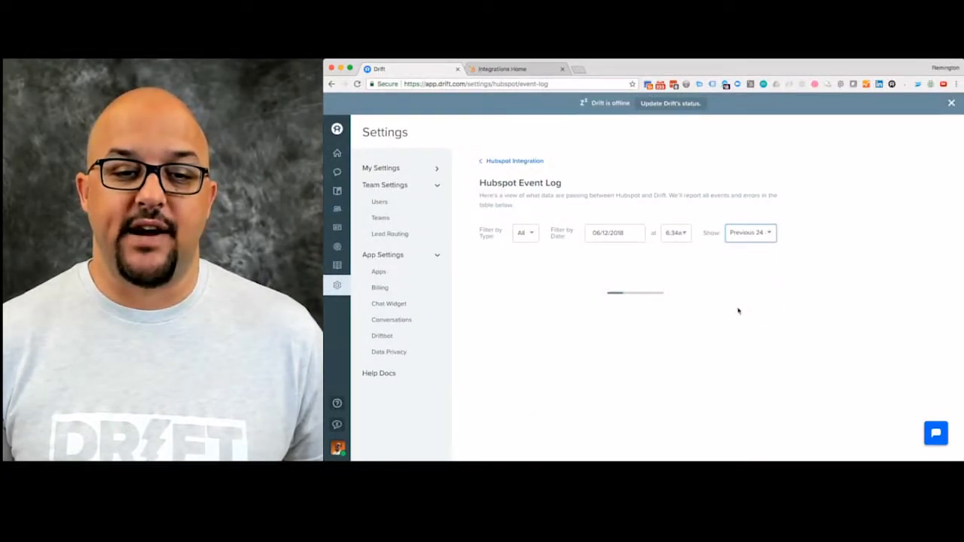
Step: Look through the logged HubSpot events, then return to the HubSpot integration overview
scroll(572, 381, down, 5)
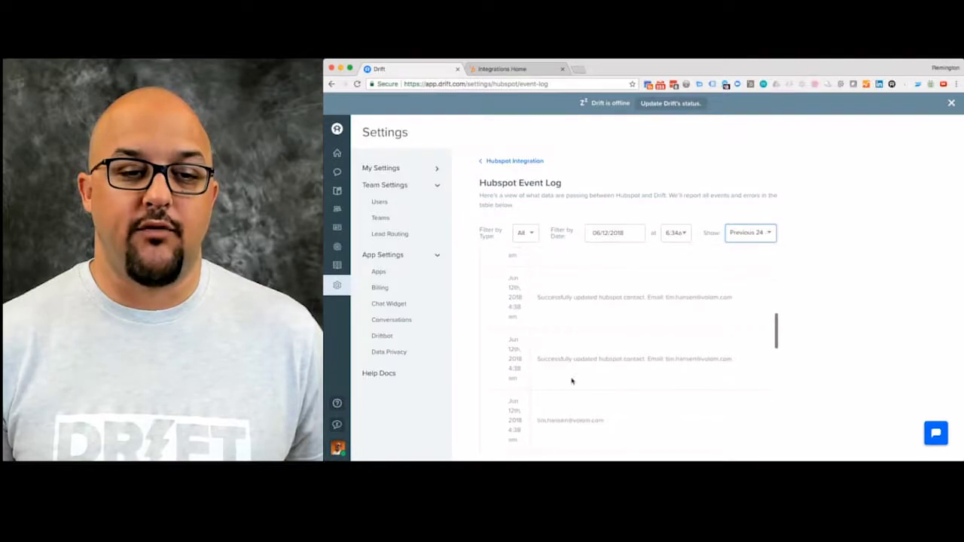
scroll(571, 381, down, 10)
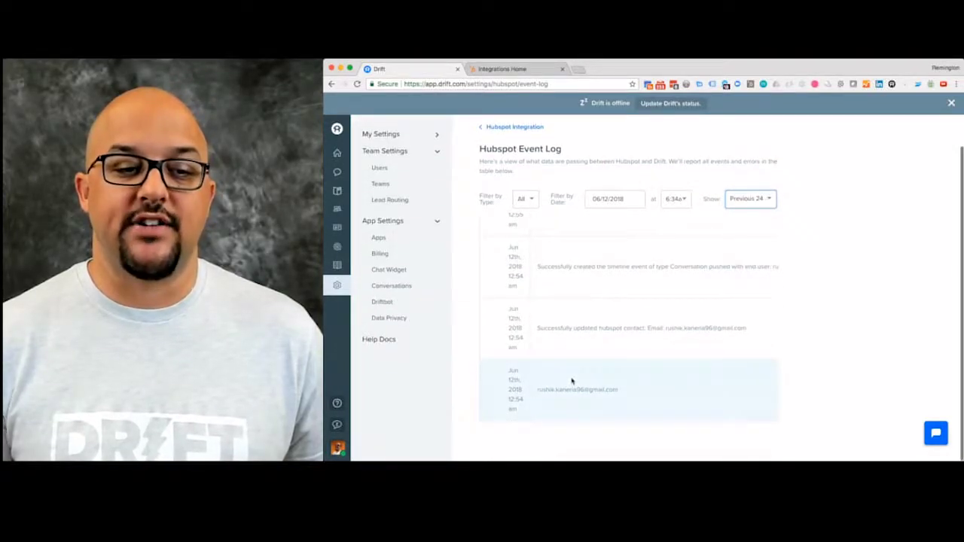
scroll(632, 294, up, 15)
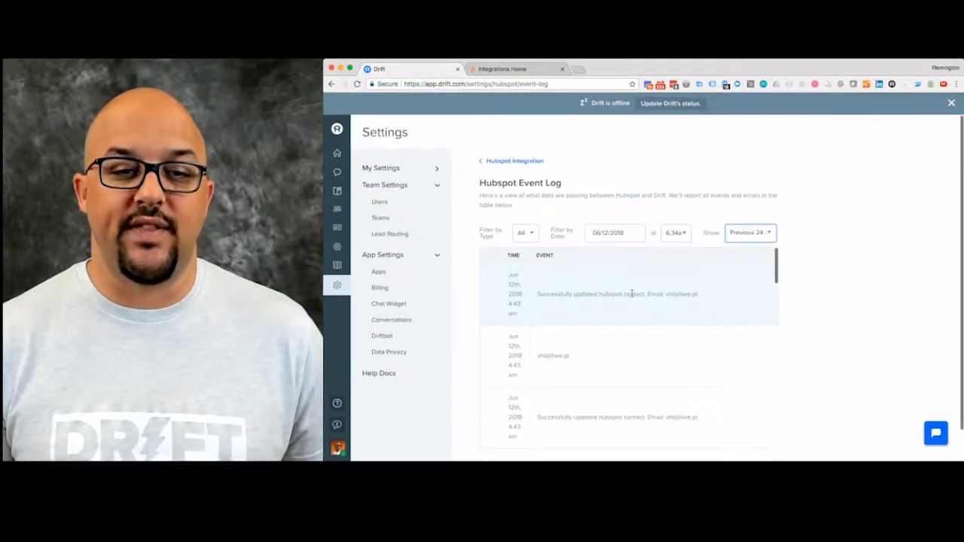
click(515, 161)
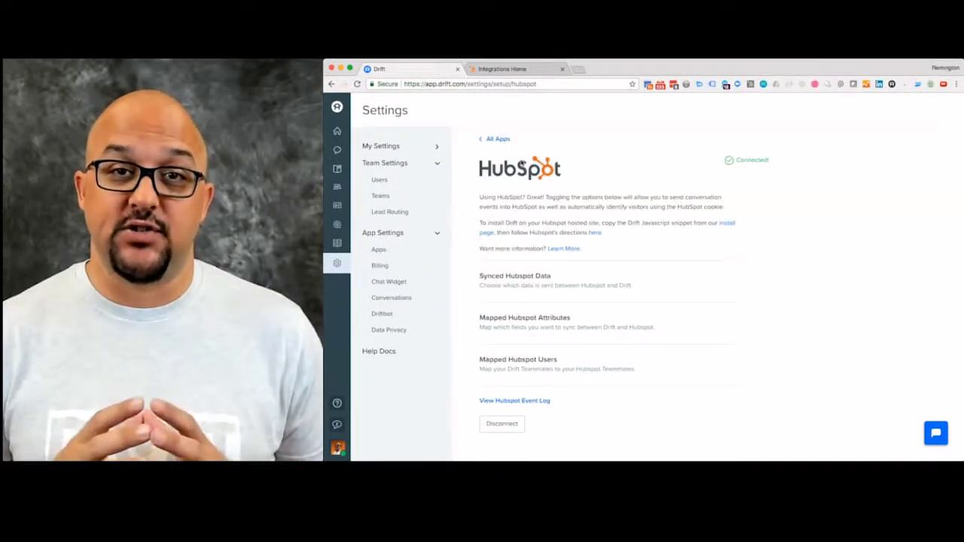